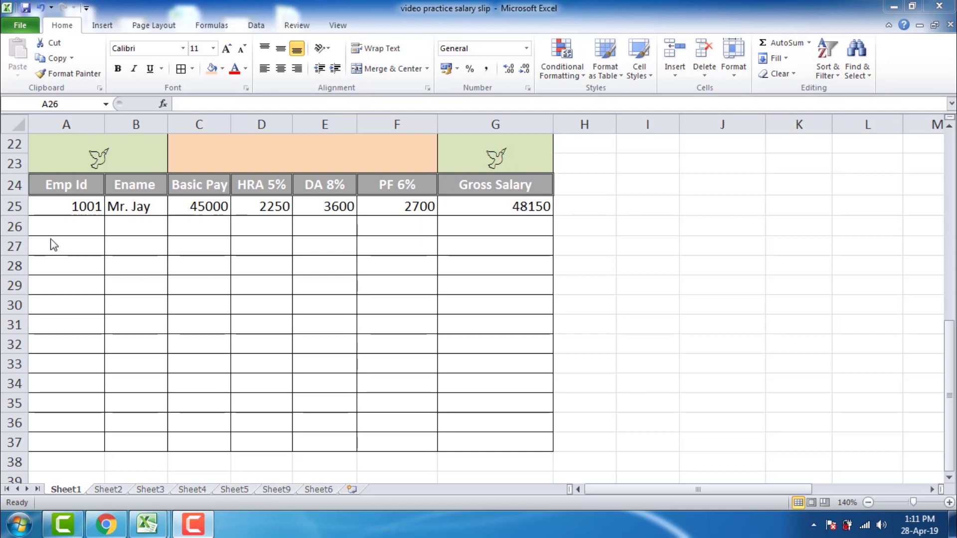
Enter ID 1002, the employee's name and basic pay 40000 in row 26 (A26:C26)
left_click(56, 223)
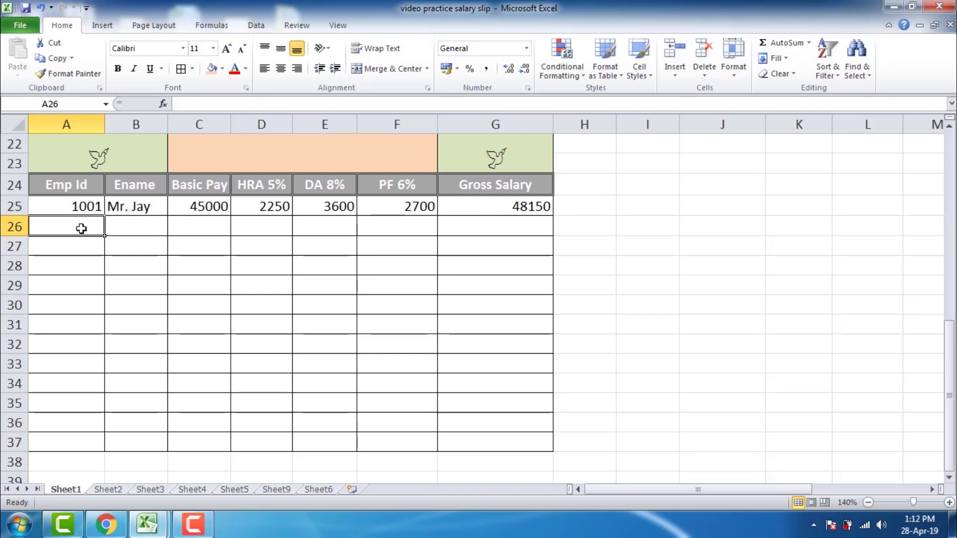
type("1002")
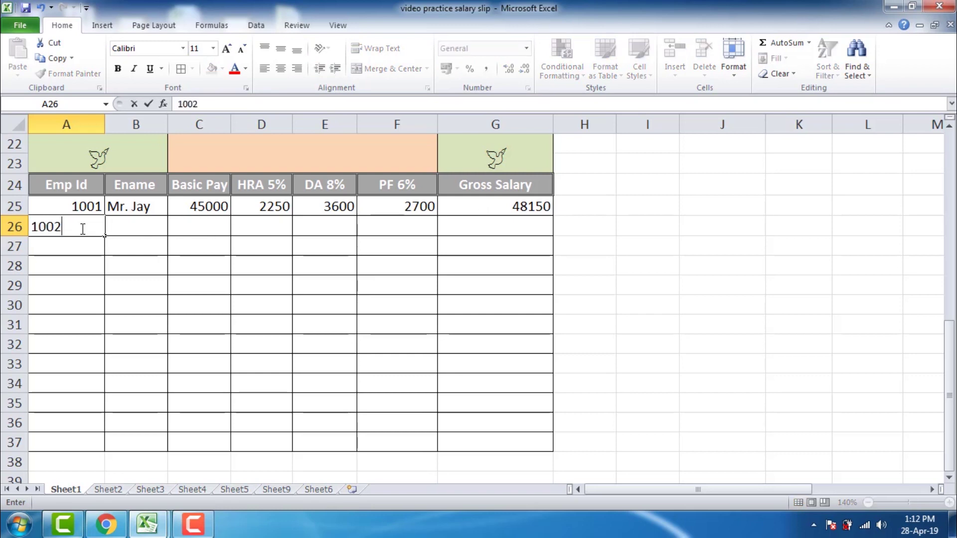
key("Tab")
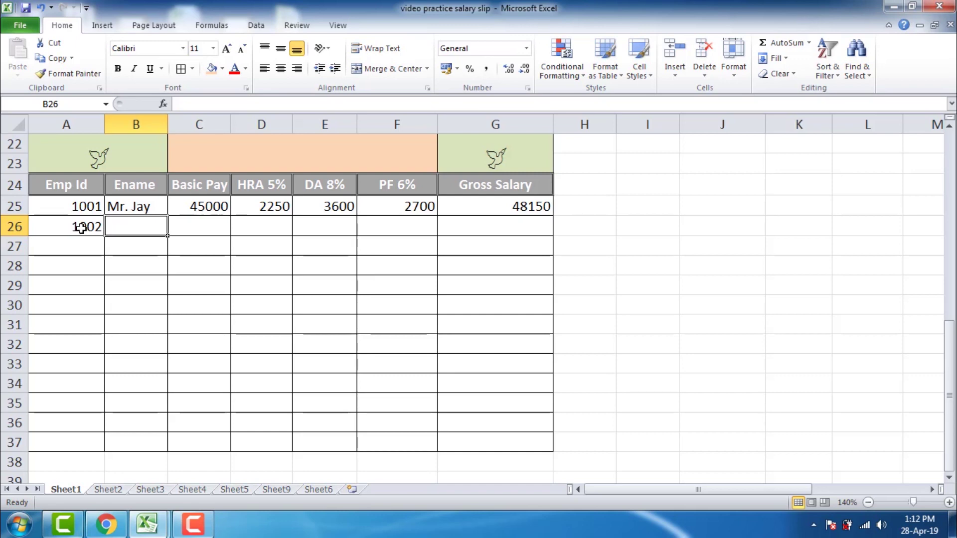
type("Mr.R")
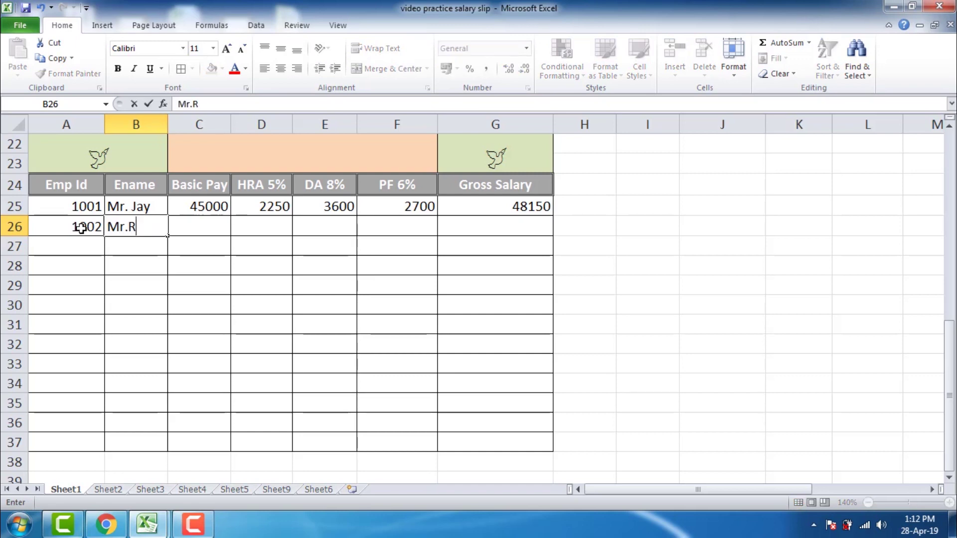
type("ahul")
key("Tab")
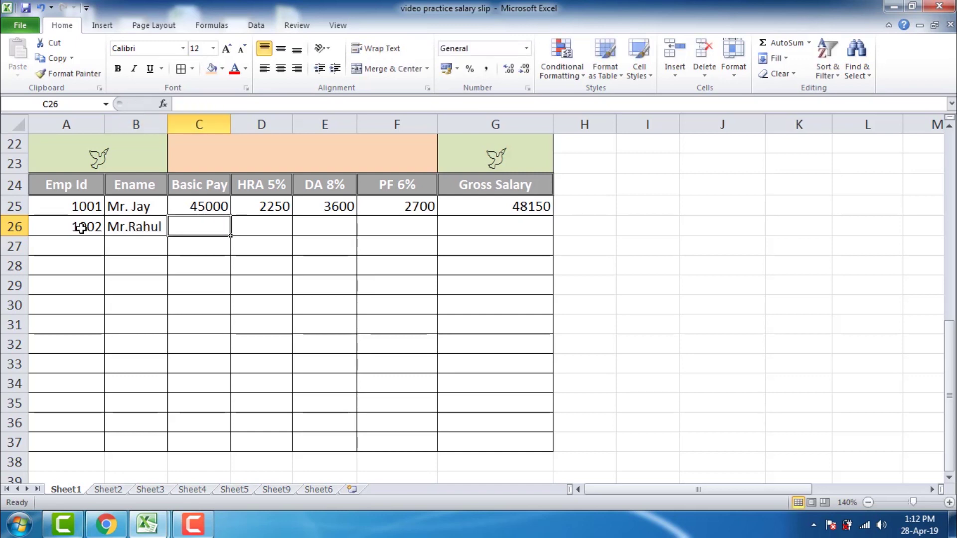
type("400")
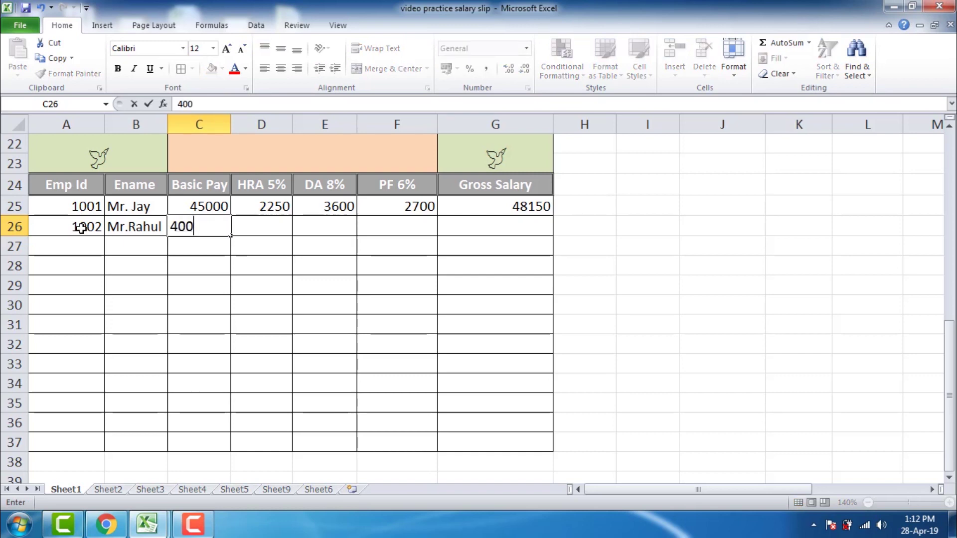
type("00")
key("Tab")
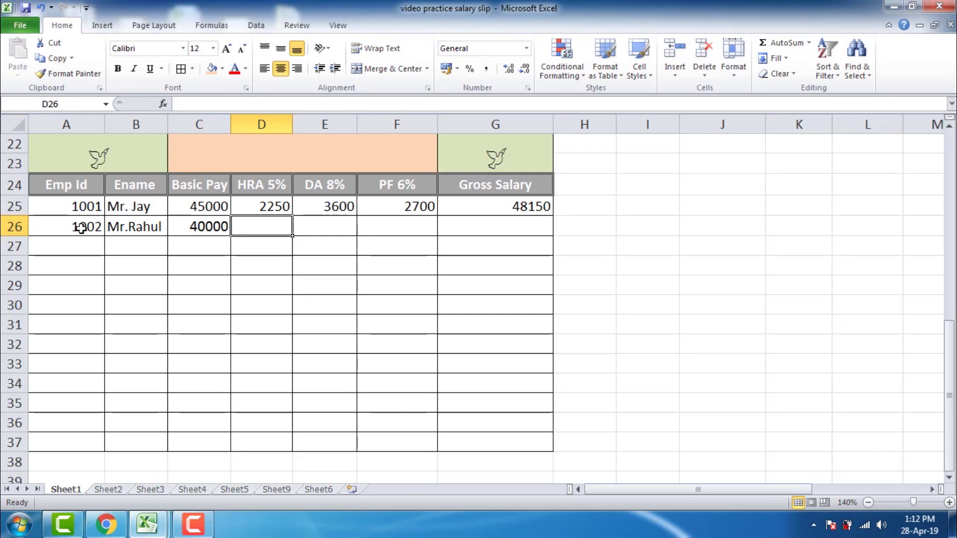
Enter =C26*5% in D26 so the second employee's HRA shows 2000
type("=")
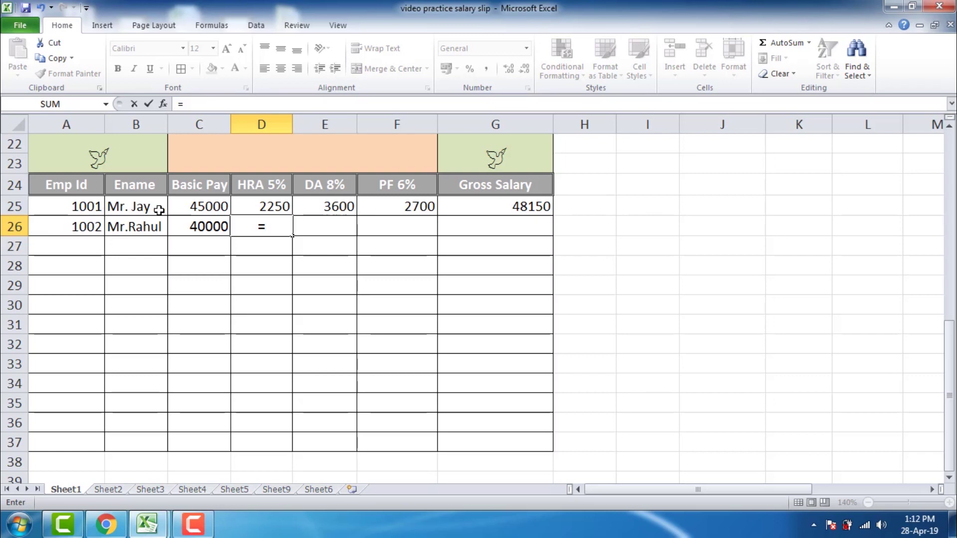
left_click(208, 222)
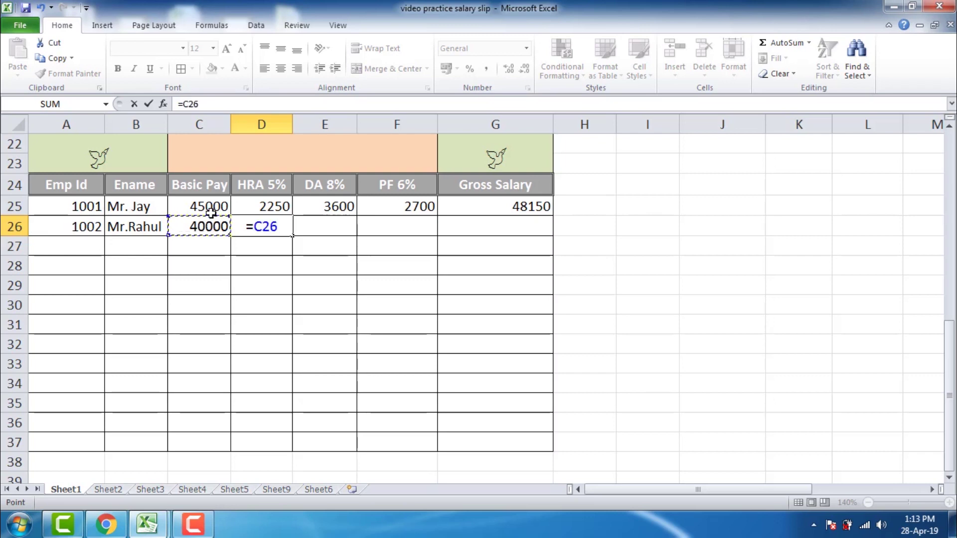
type("*")
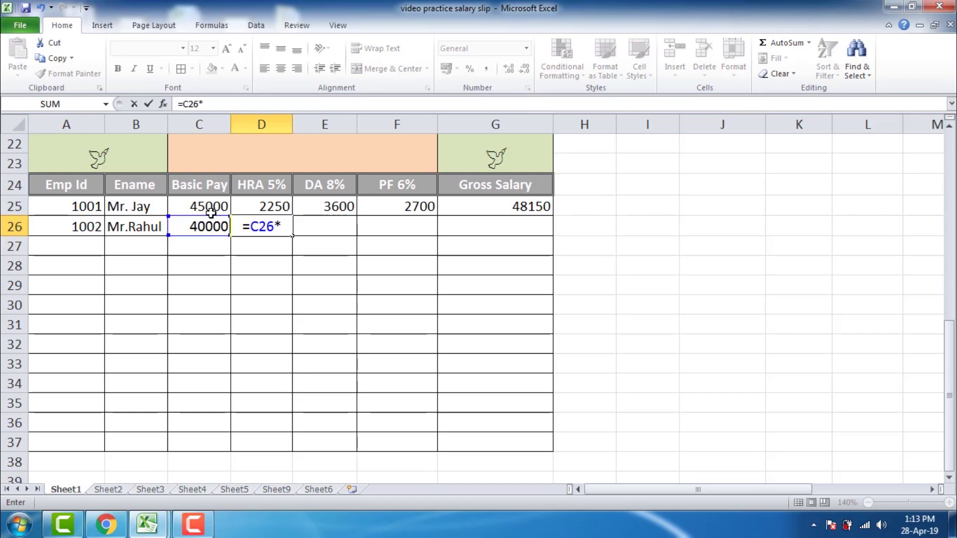
type("5")
type("%")
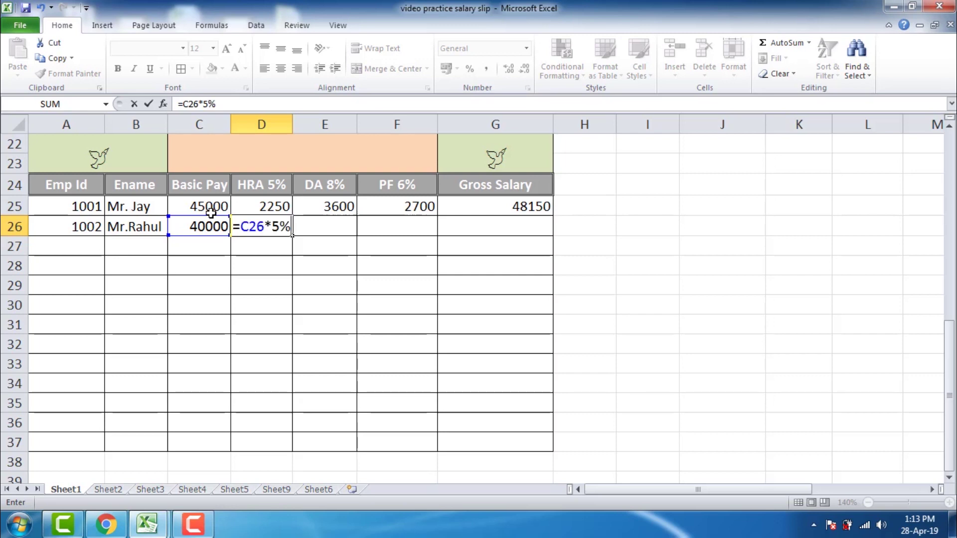
key("Return")
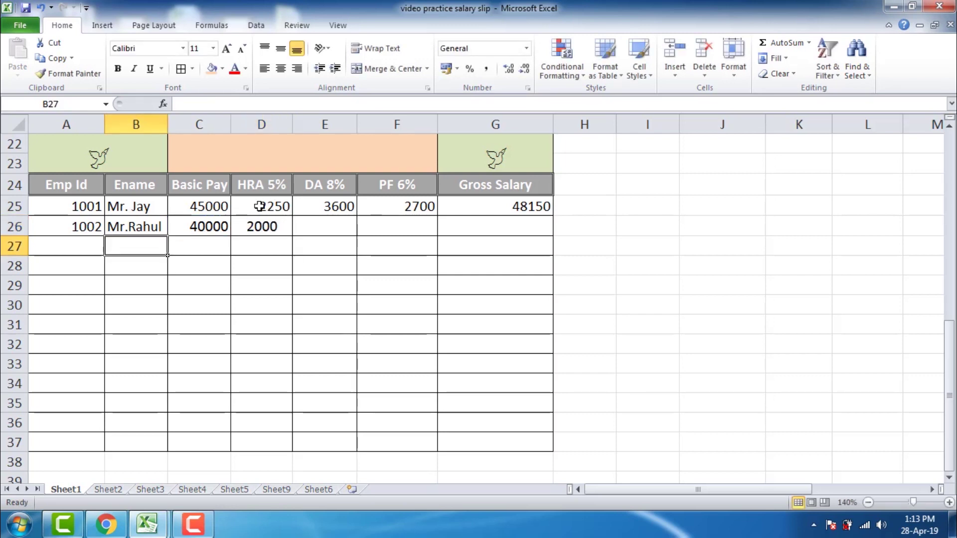
Enter =C26*8% in E26 so the second employee's DA shows 3200
left_click(310, 227)
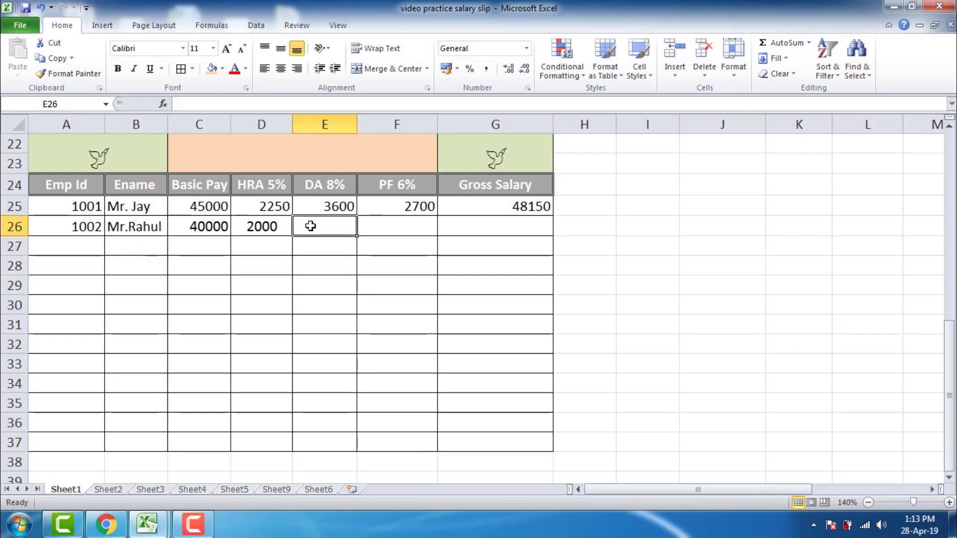
type("=")
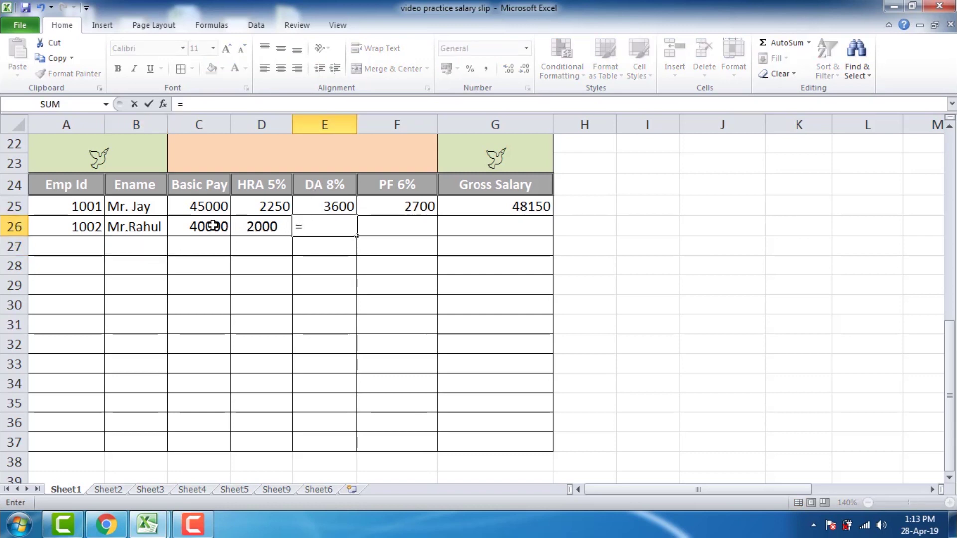
left_click(213, 225)
type("*")
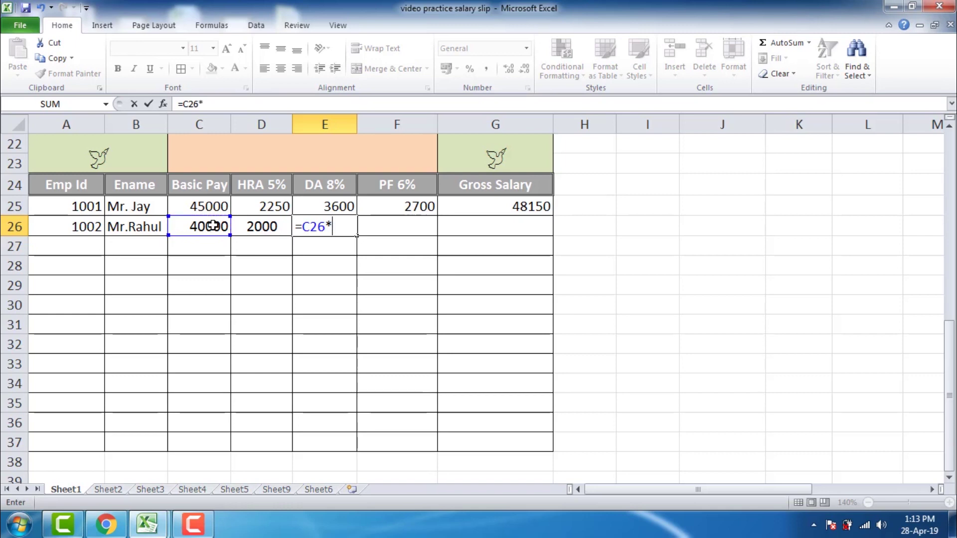
type("8")
type("%")
key("Return")
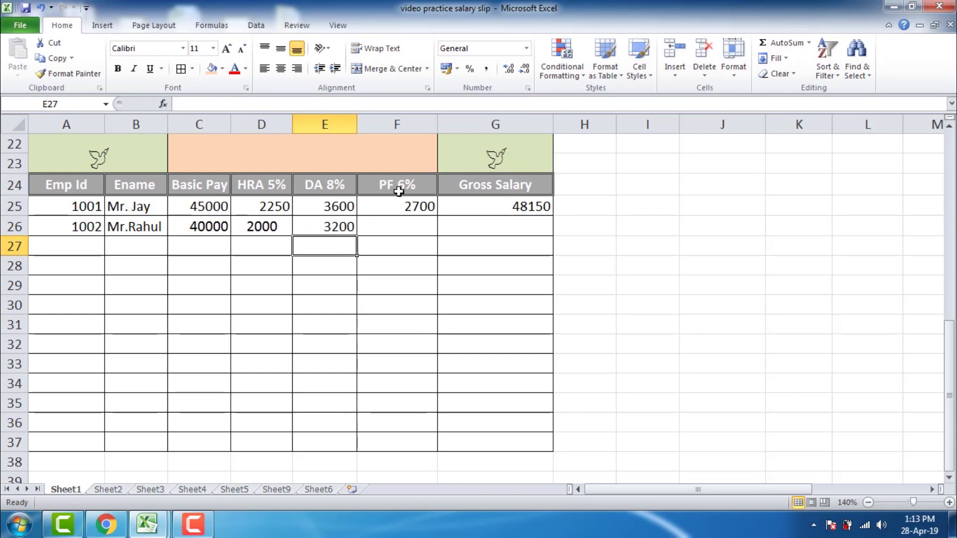
Enter =C26*6% in F26 so the second employee's PF shows 2400
left_click(402, 225)
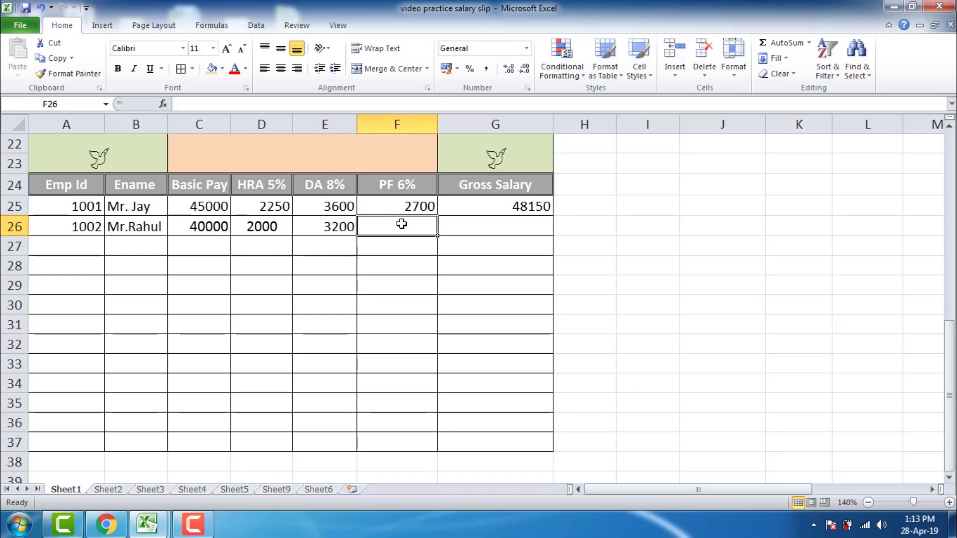
type("=")
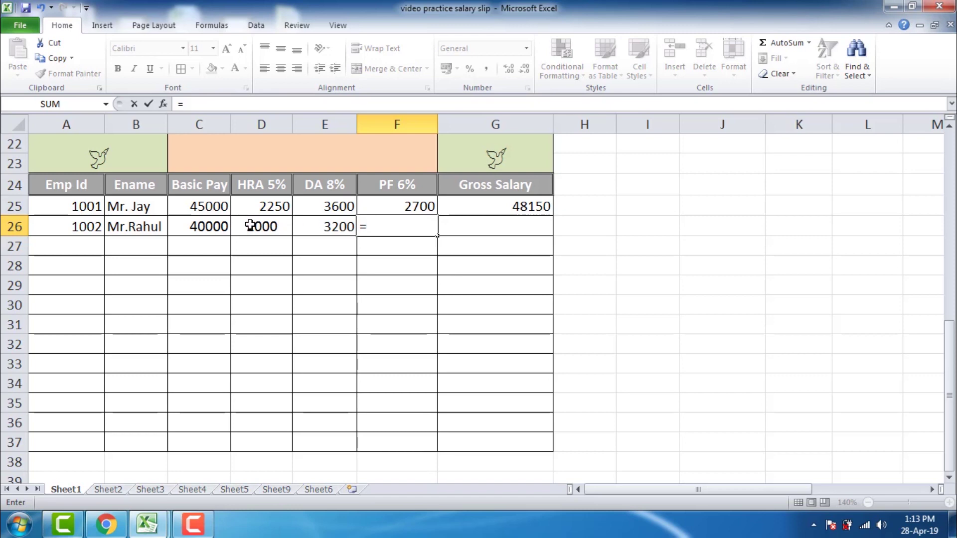
left_click(218, 226)
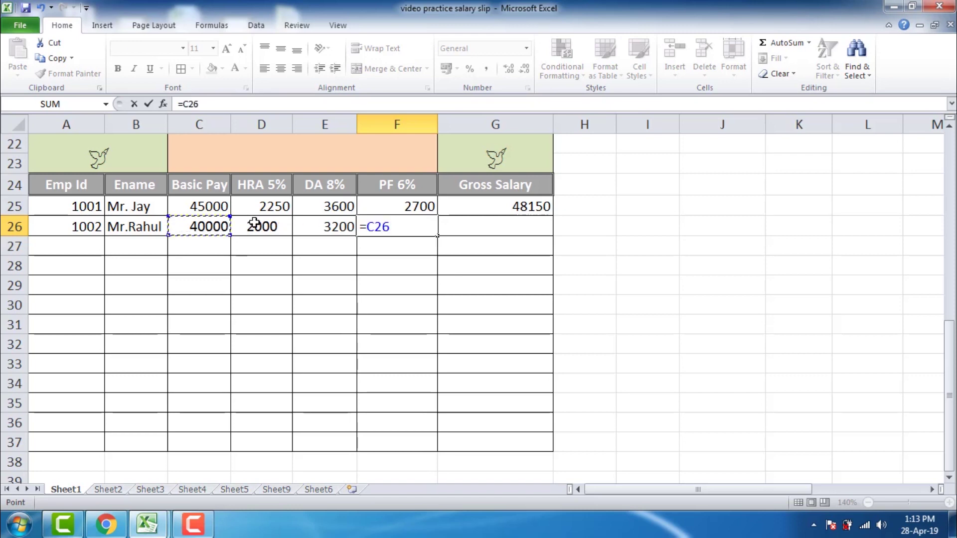
type("*")
type("6")
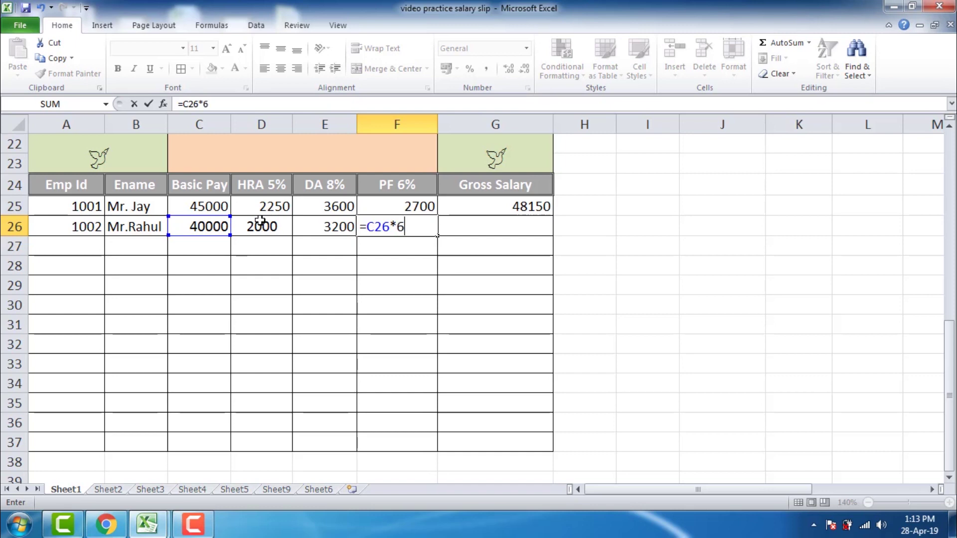
type("%")
key("Return")
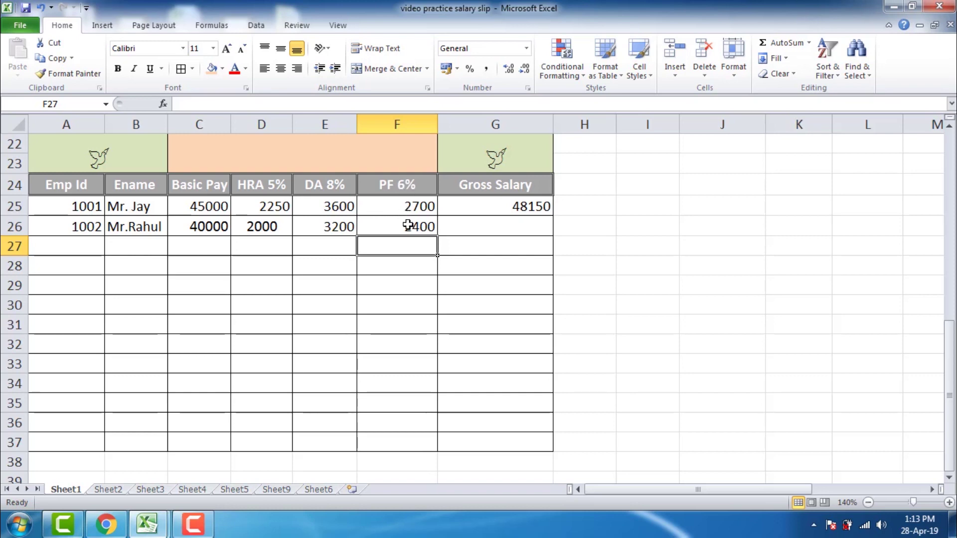
Enter =sum(C26,D26,E26)-F26 in G26 so the gross salary shows 42800
left_click(452, 226)
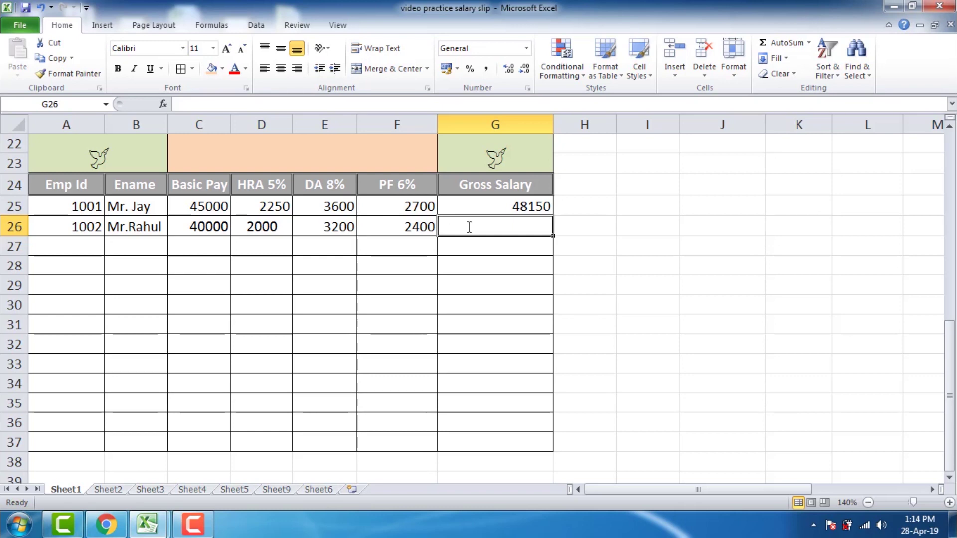
type("=")
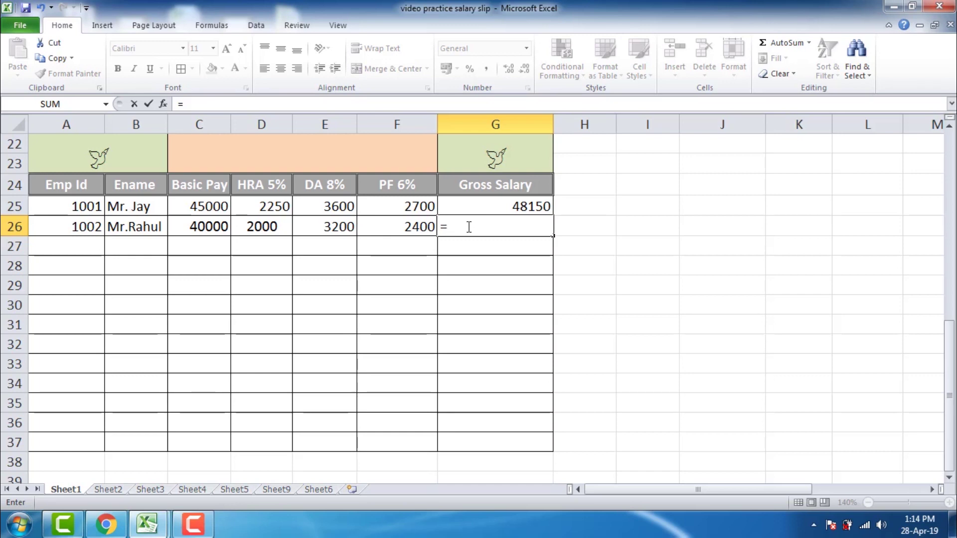
type("sum")
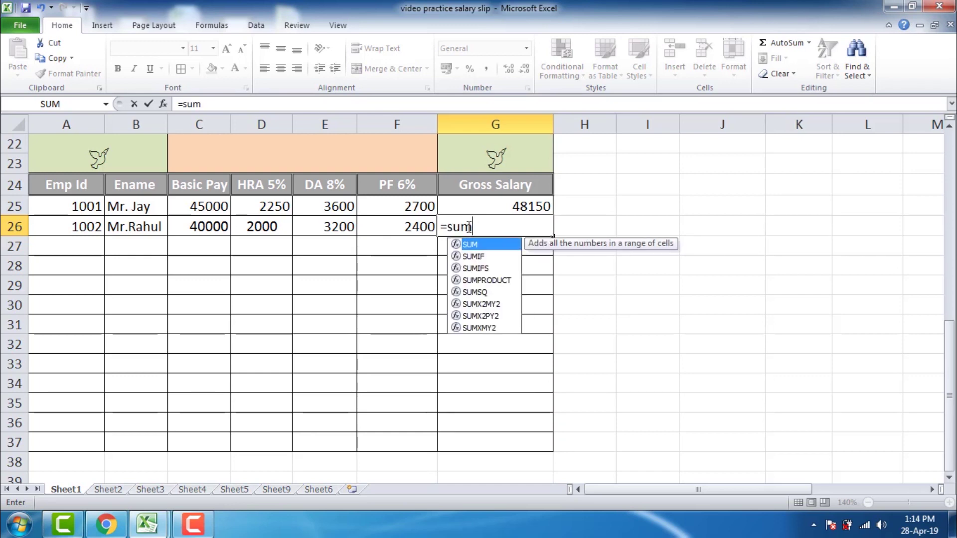
type("(")
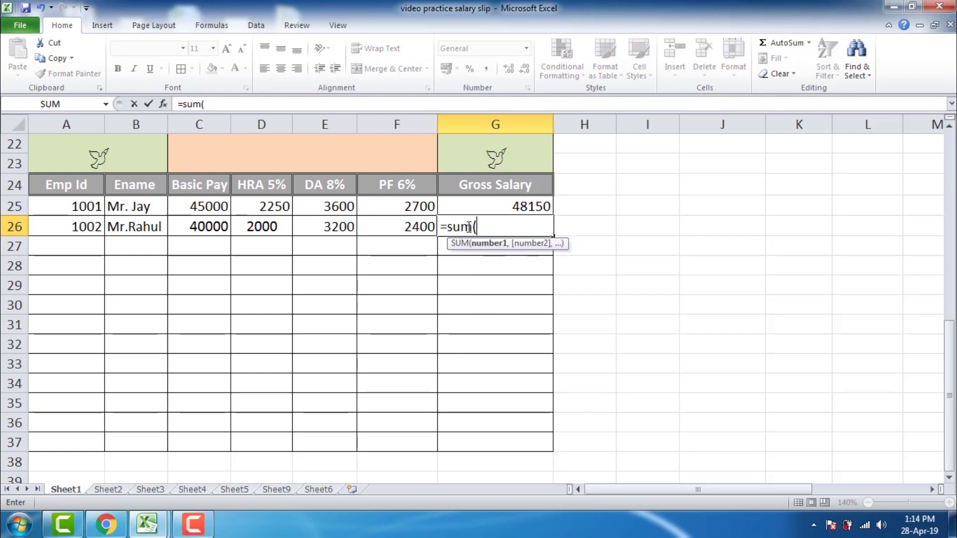
left_click(220, 223)
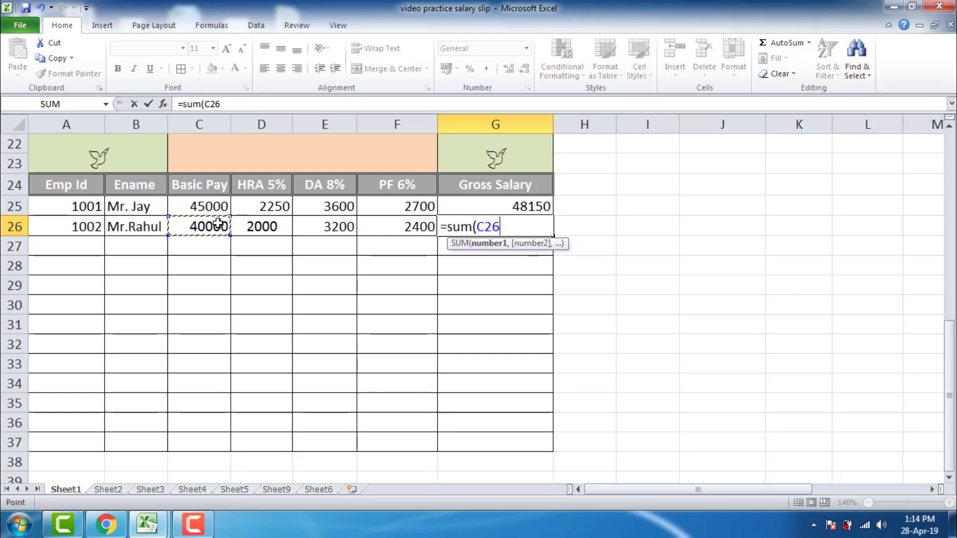
type(",")
left_click(261, 229)
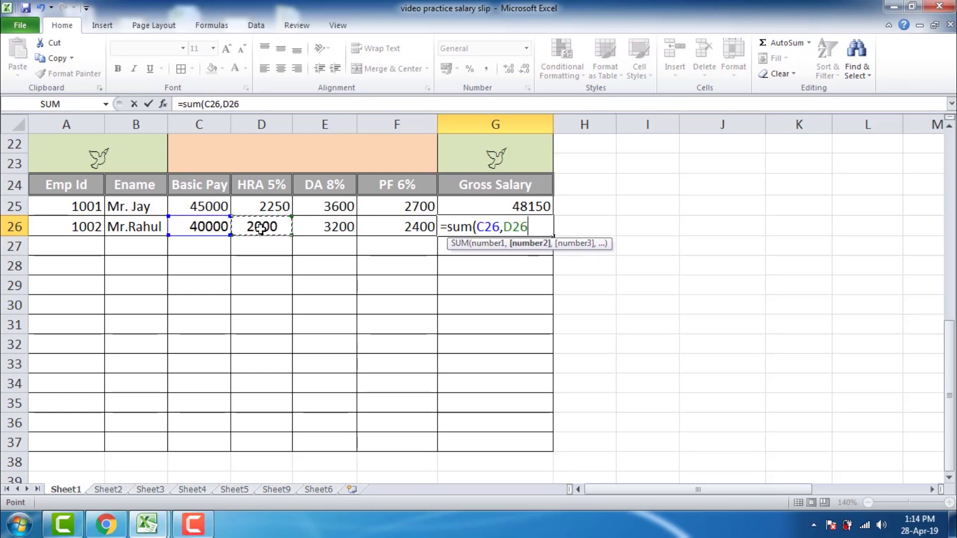
type(",")
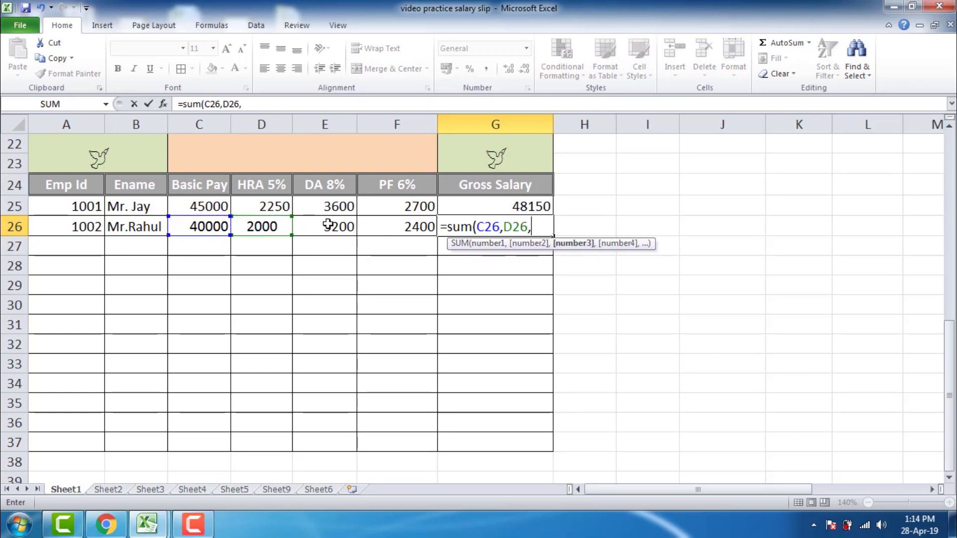
left_click(324, 224)
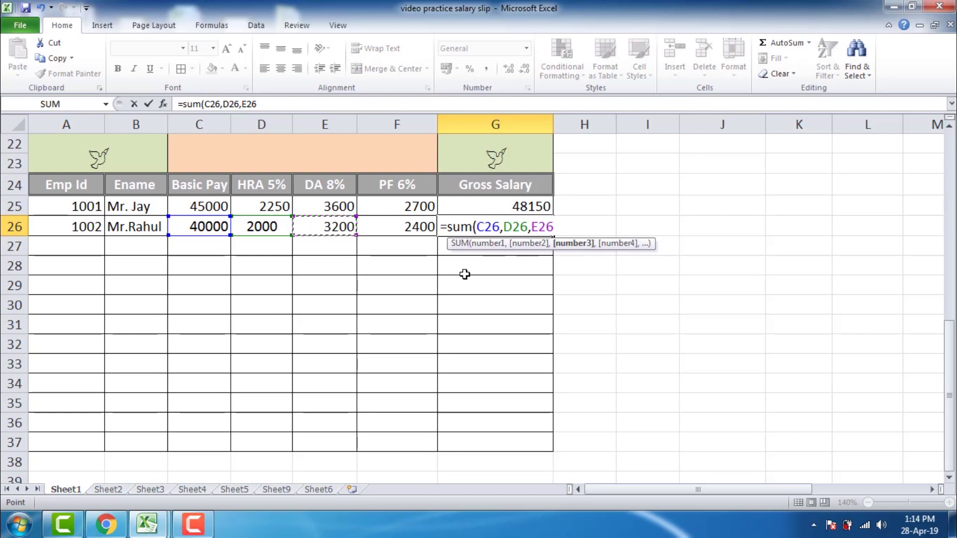
type(")")
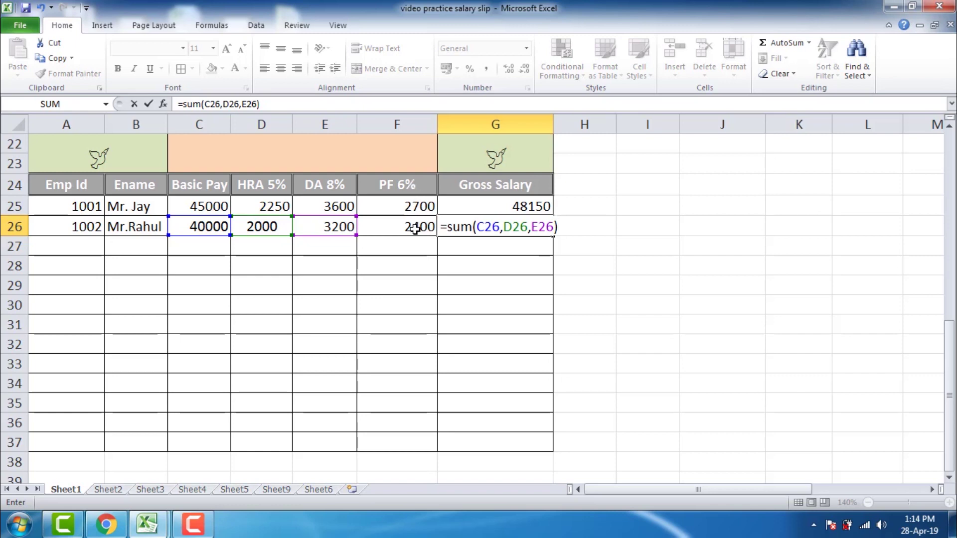
type("-")
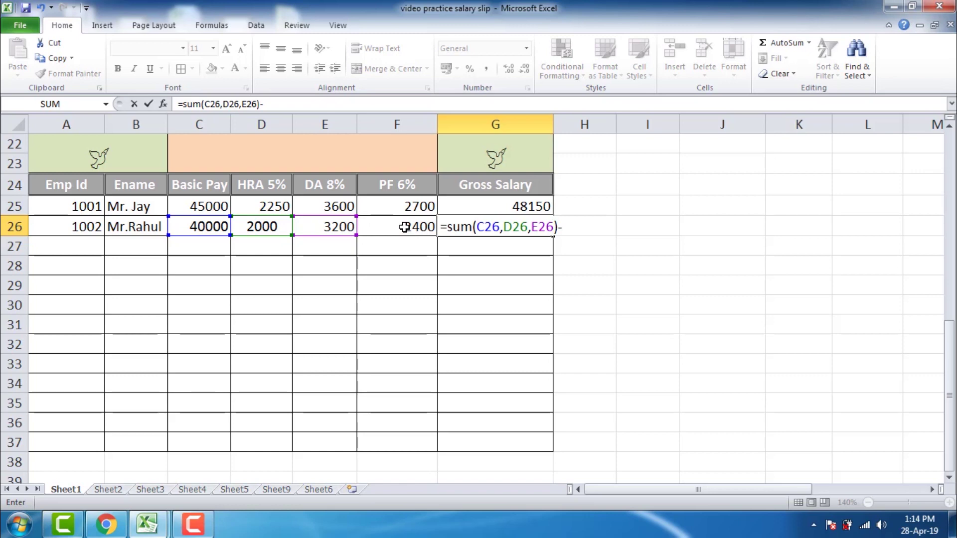
left_click(405, 227)
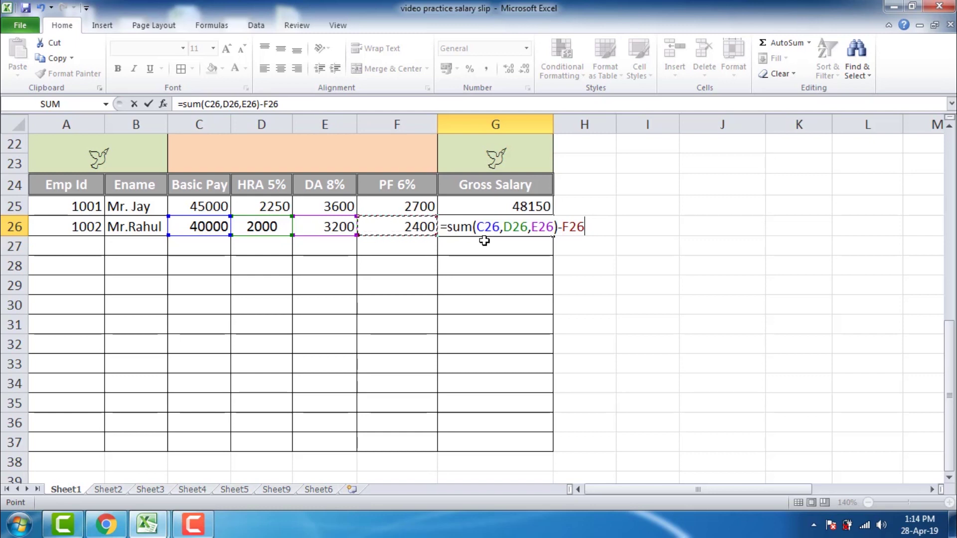
key("Return")
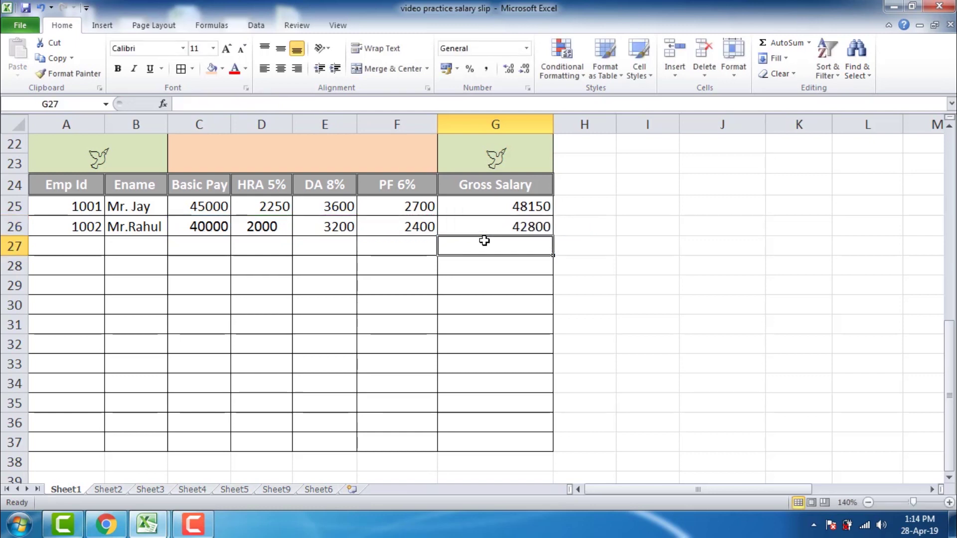